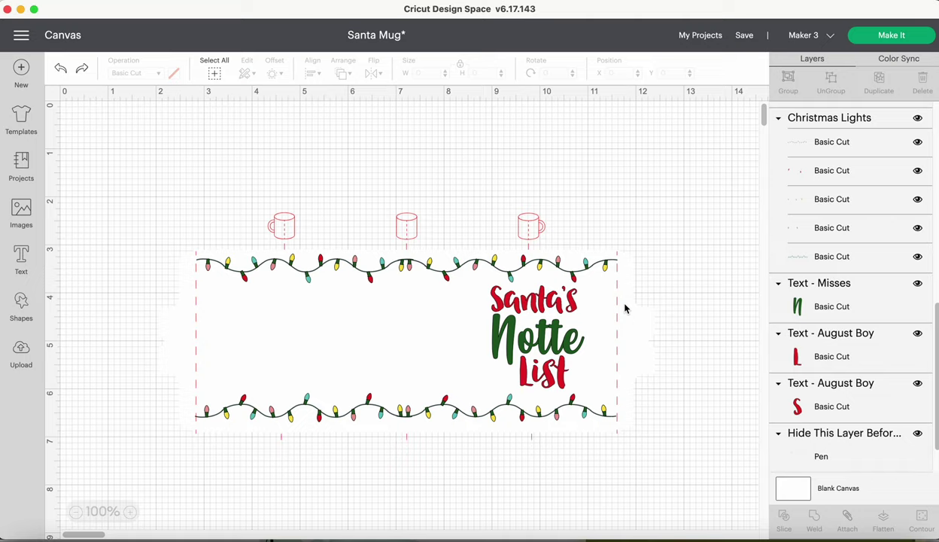
Step: Set the top-left and top-right light strings to Print Then Cut Standard
left_click(562, 273)
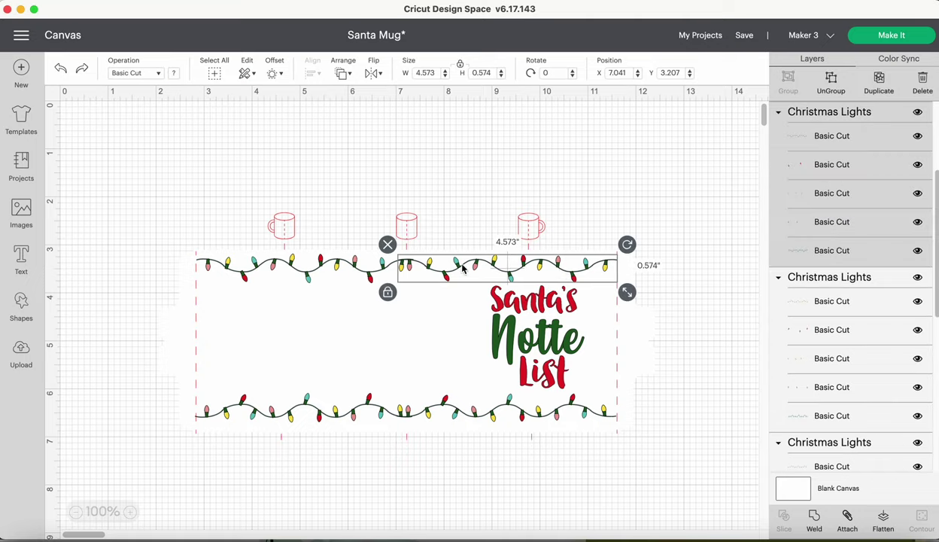
left_click(328, 265)
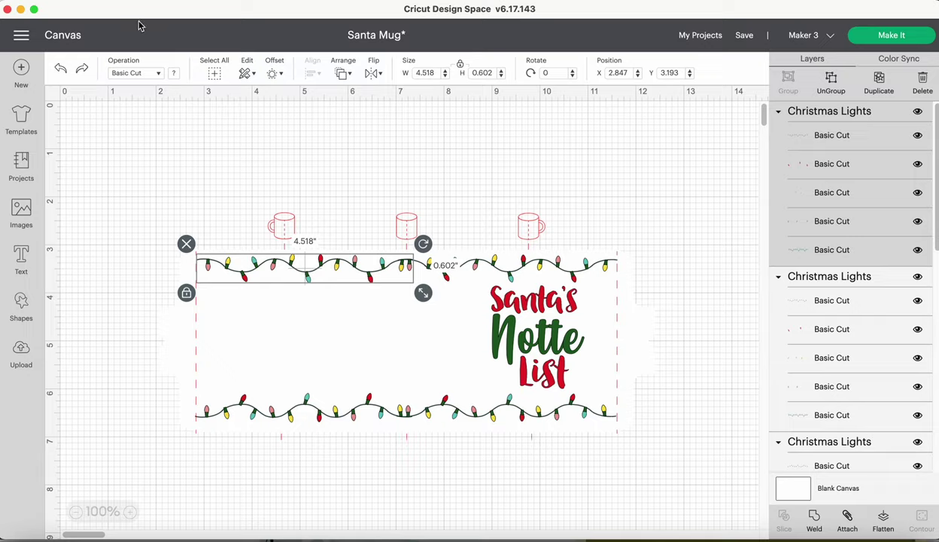
left_click(156, 73)
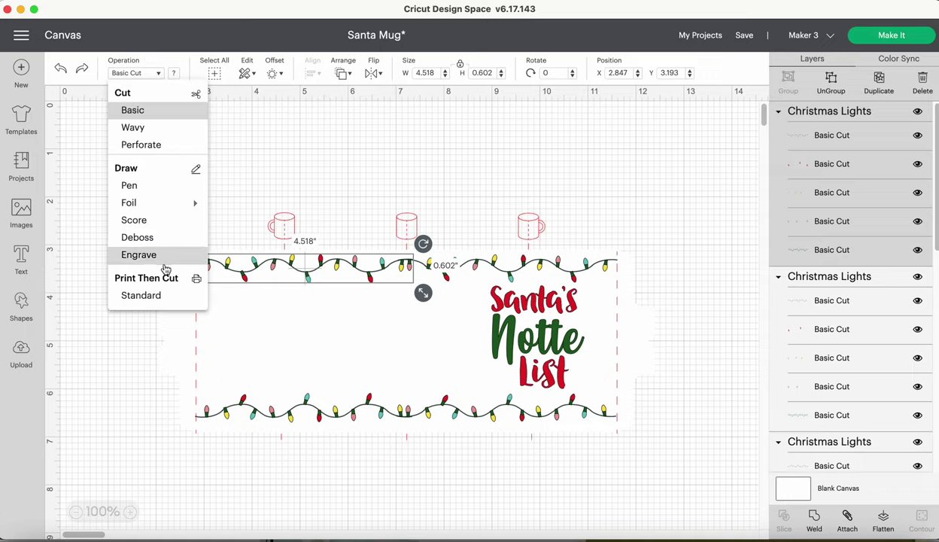
left_click(143, 295)
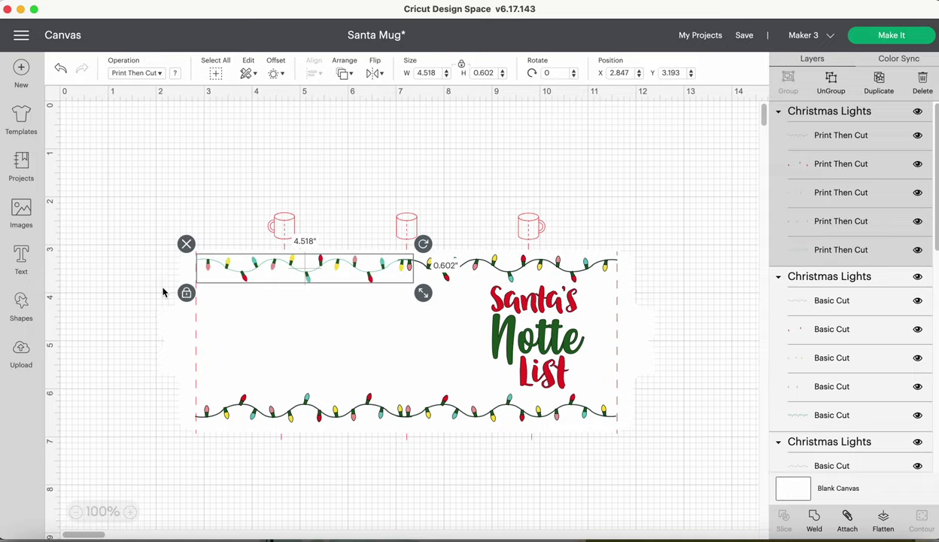
left_click(468, 264)
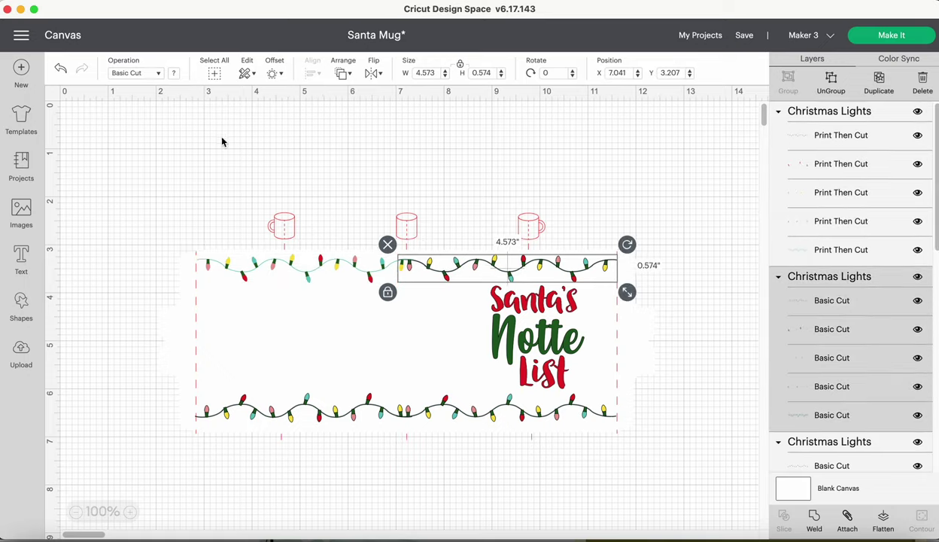
left_click(159, 73)
left_click(149, 297)
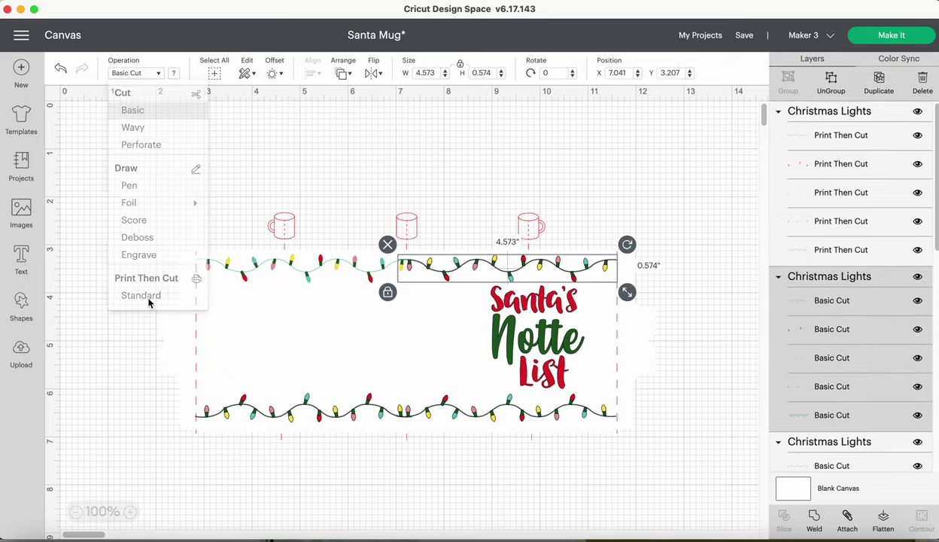
Step: Set the bottom-left and bottom-right light strings to Print Then Cut Standard
left_click(314, 413)
left_click(150, 74)
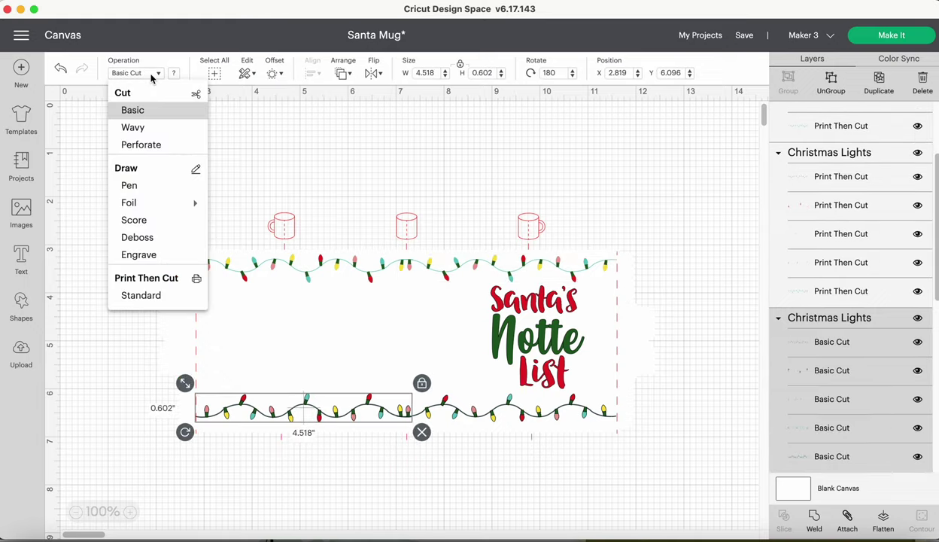
left_click(154, 295)
left_click(478, 410)
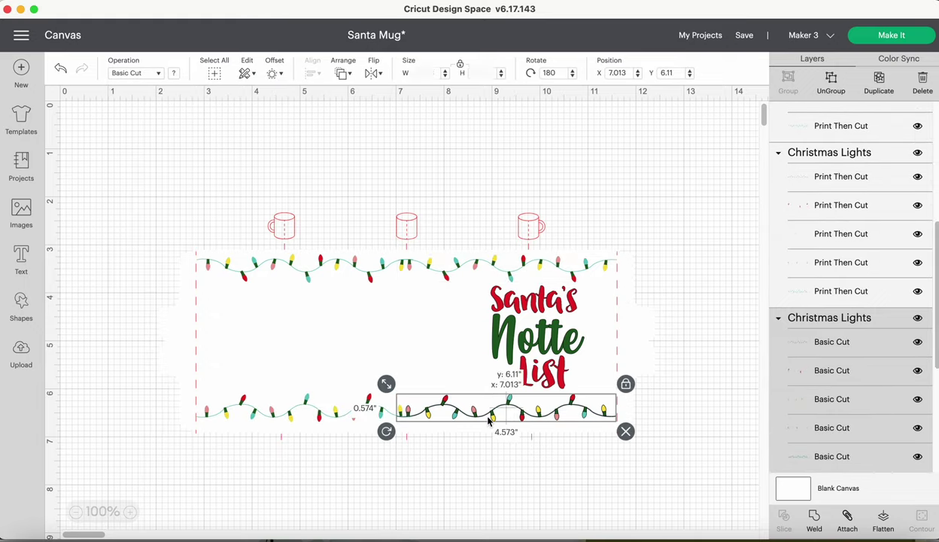
left_click(156, 74)
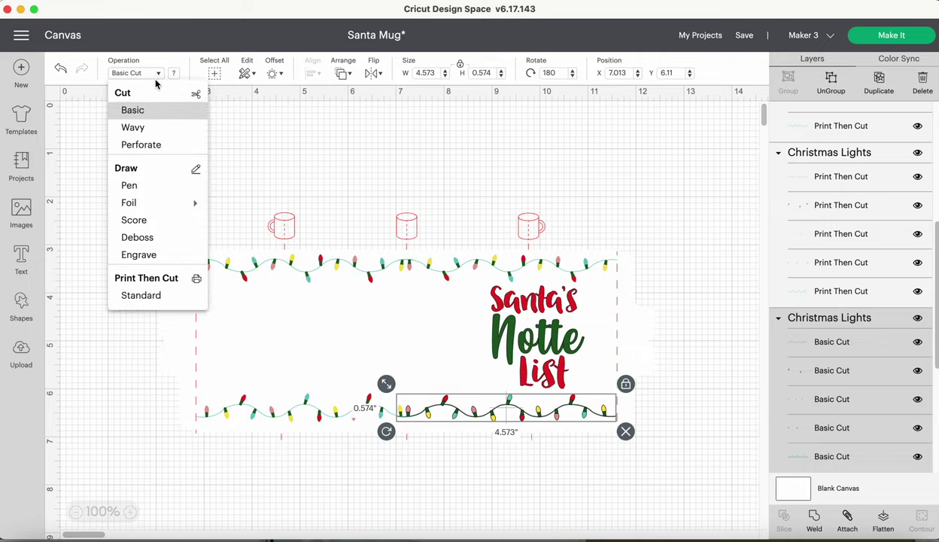
left_click(155, 295)
Step: Set the Santa's, Notte and List lettering layers to Print Then Cut Standard
left_click(530, 301)
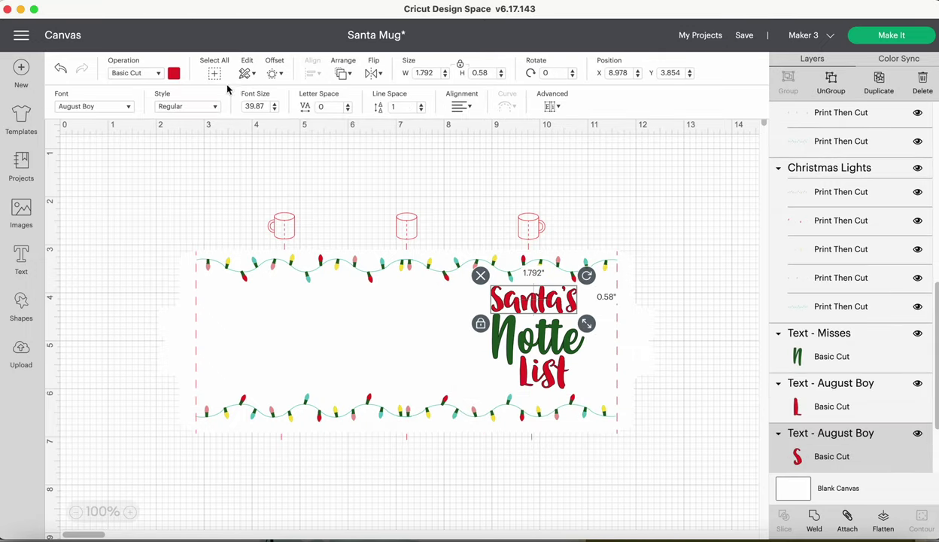
left_click(159, 73)
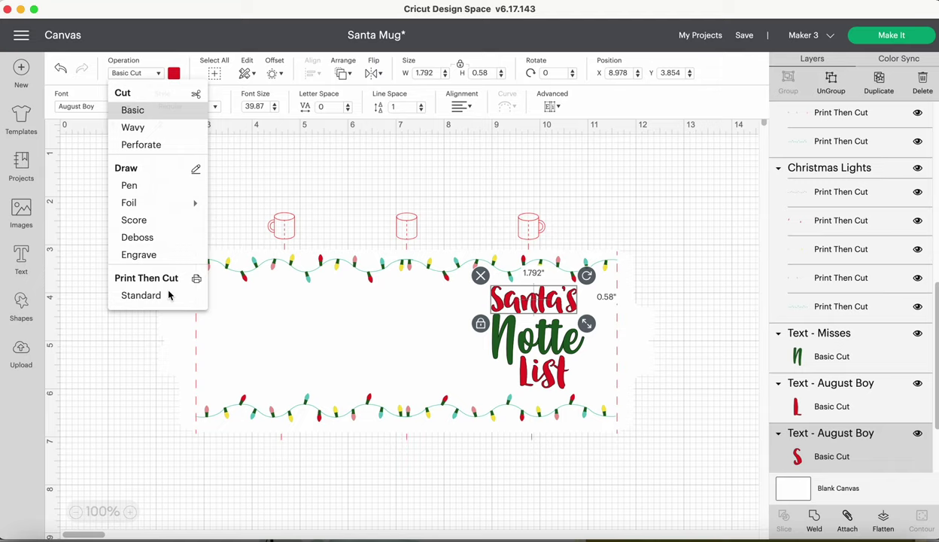
left_click(141, 295)
left_click(537, 331)
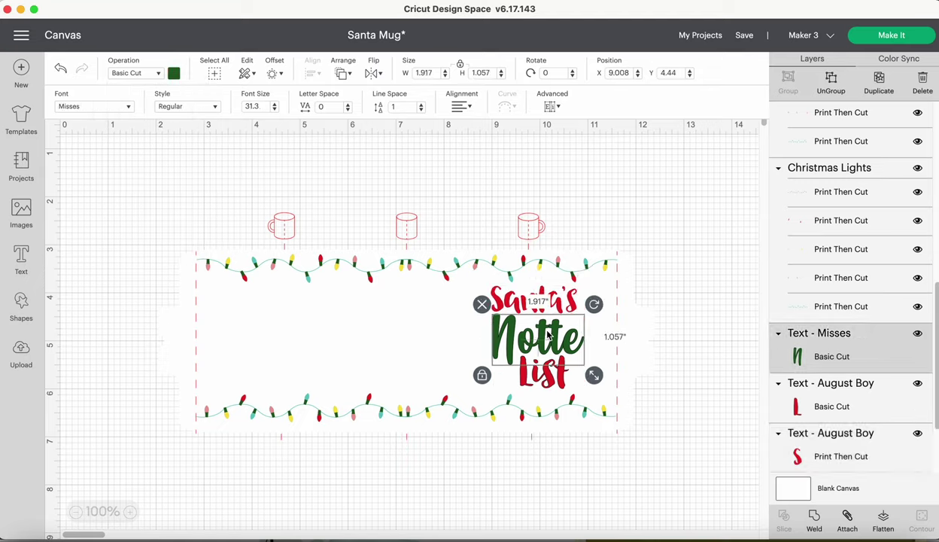
left_click(158, 73)
left_click(156, 296)
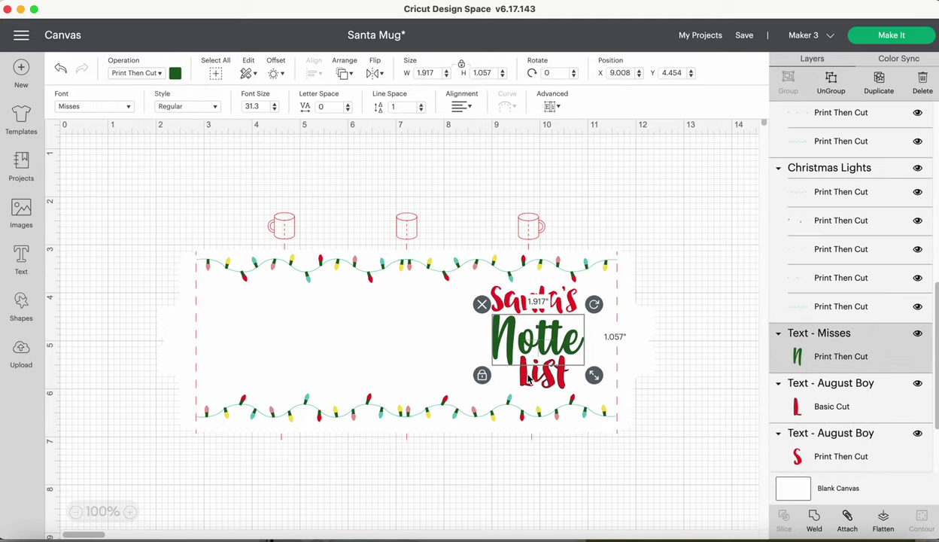
left_click(531, 380)
left_click(155, 73)
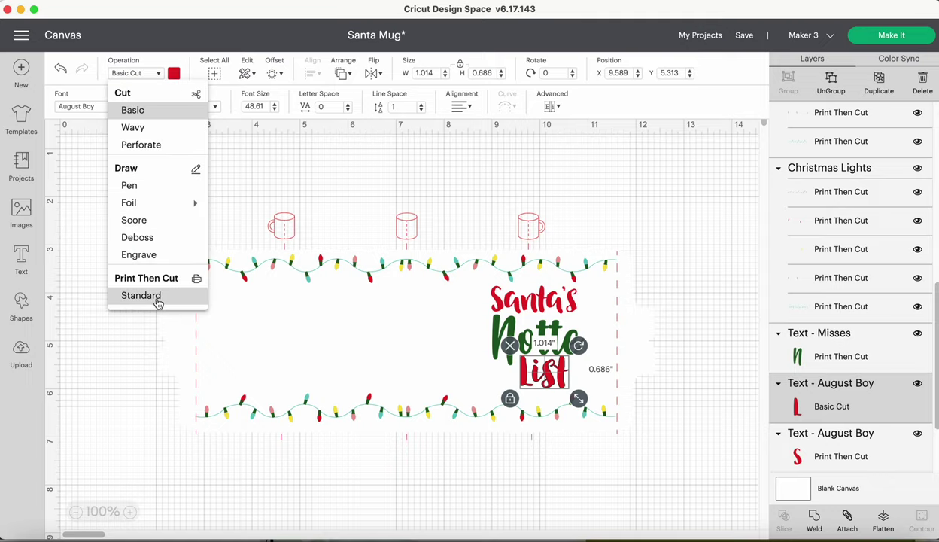
left_click(158, 297)
left_click(734, 294)
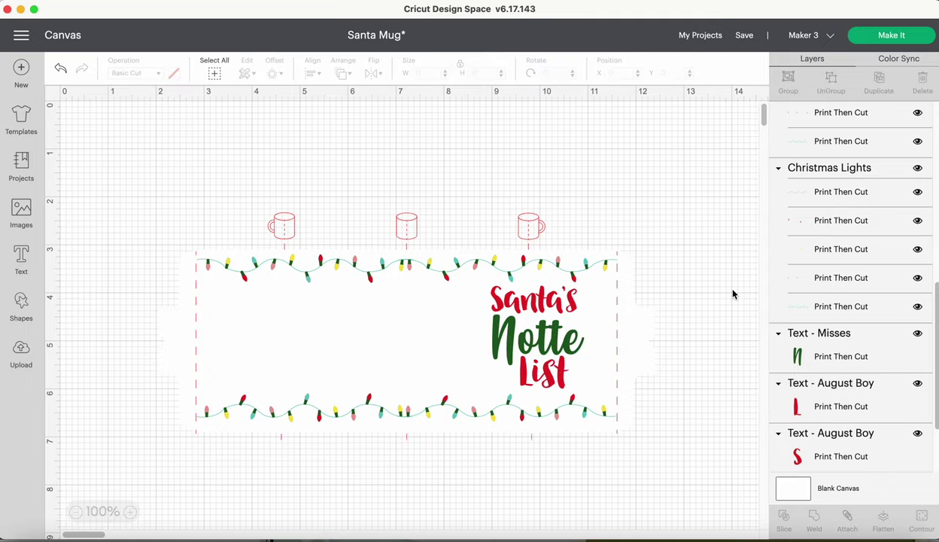
Step: Delete the white Small Mug Design rectangle and the dashed Hide This Layer guide group
left_click(174, 297)
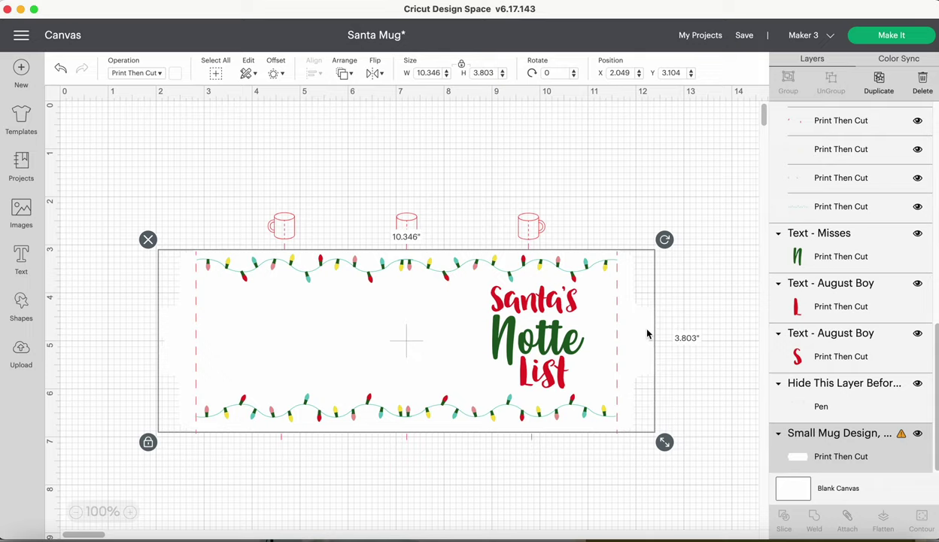
key("Delete")
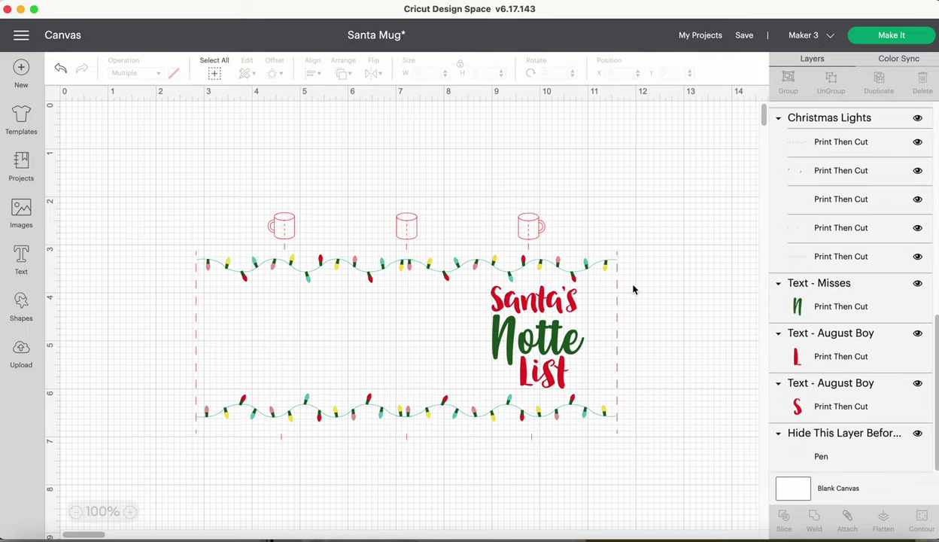
left_click(521, 231)
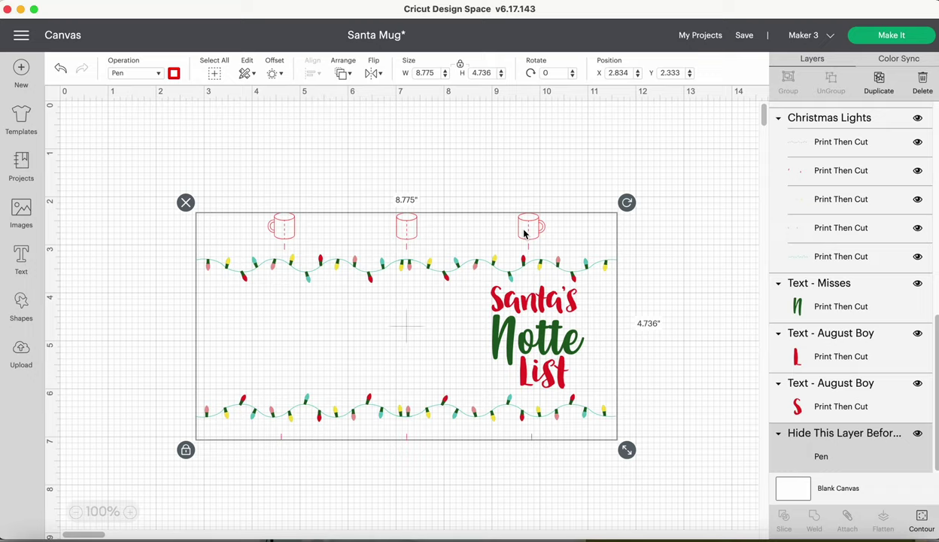
key("Delete")
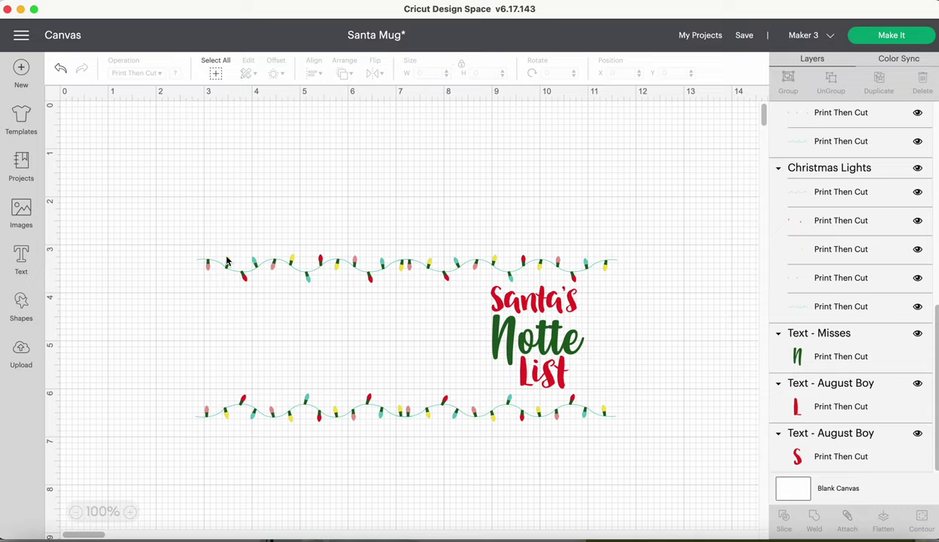
Step: Select and attach all light strings and lettering into one unit, then choose Make It
mouse_move(178, 231)
left_mouse_down()
mouse_move(613, 319)
mouse_move(645, 458)
left_mouse_up()
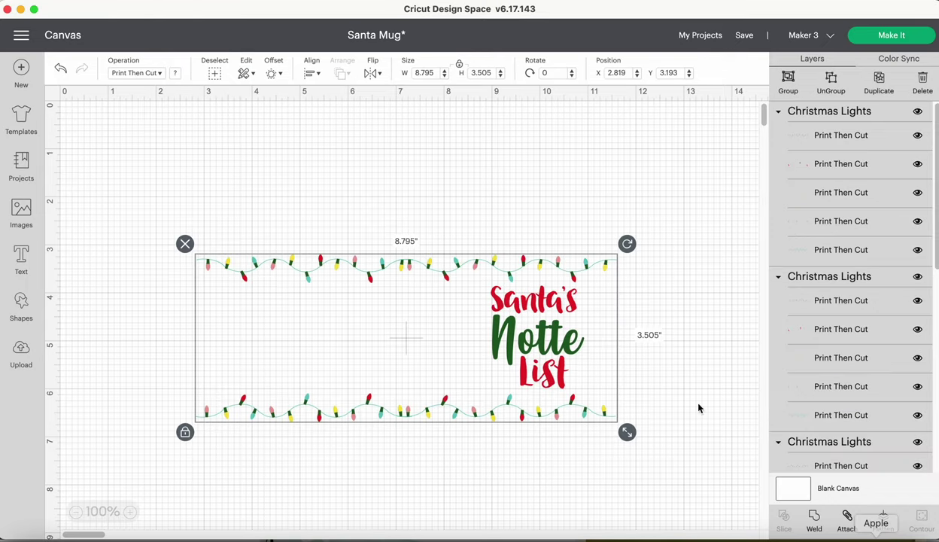
left_click(844, 516)
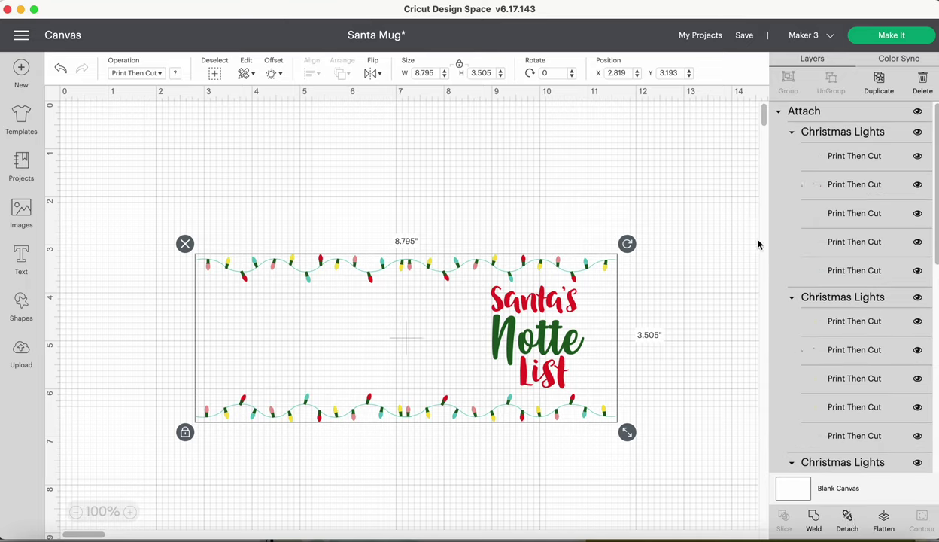
left_click(876, 39)
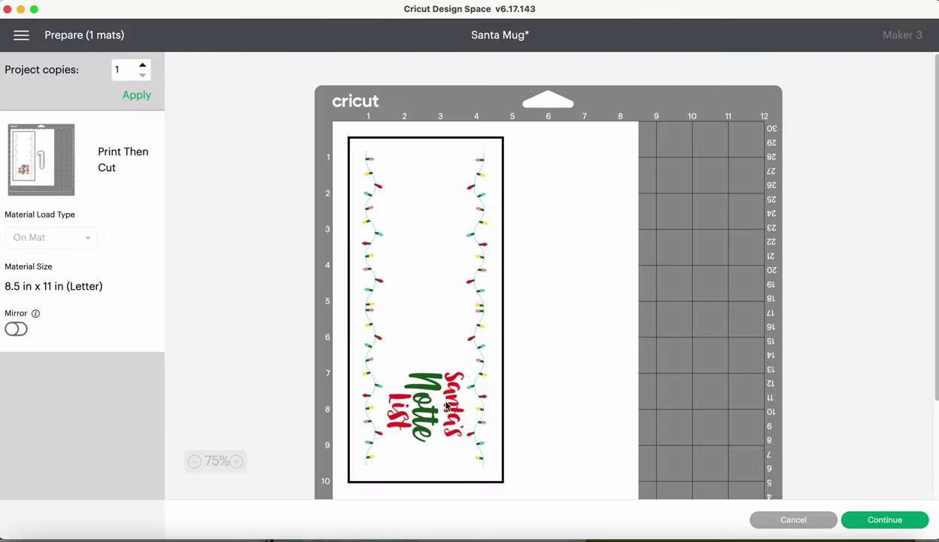
mouse_move(936, 192)
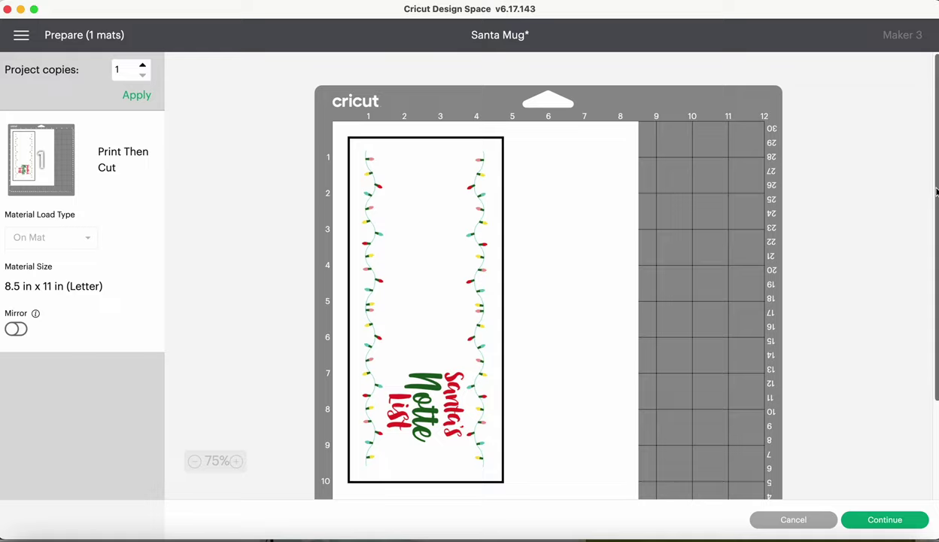
Step: Turn on Mirror for the Print Then Cut mat and continue to the print step
mouse_move(937, 191)
left_mouse_down()
mouse_move(934, 269)
mouse_move(929, 184)
left_mouse_up()
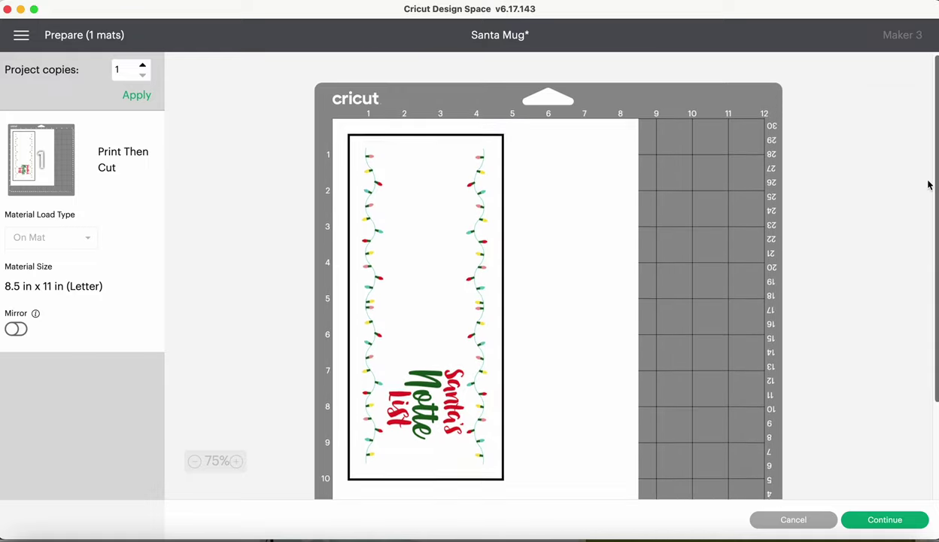
left_click(17, 329)
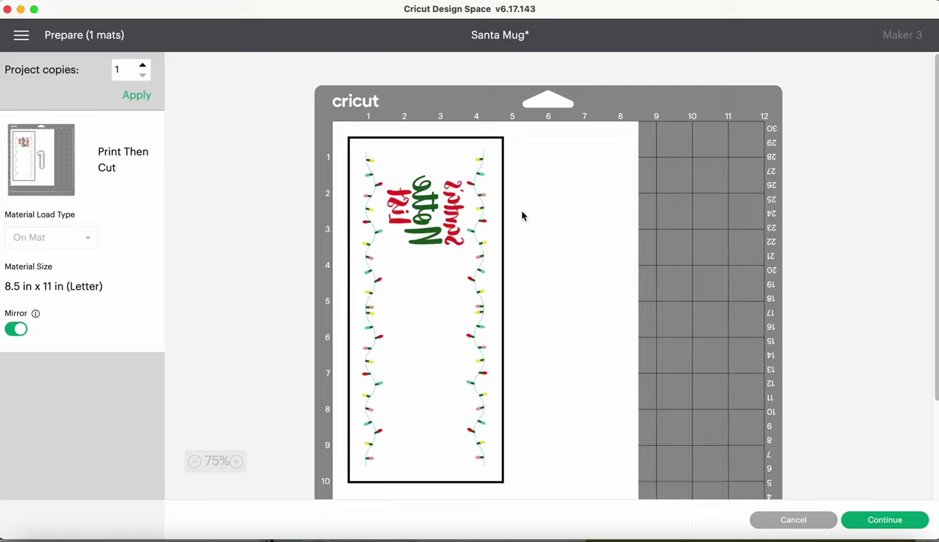
left_click_drag(937, 143, 937, 241)
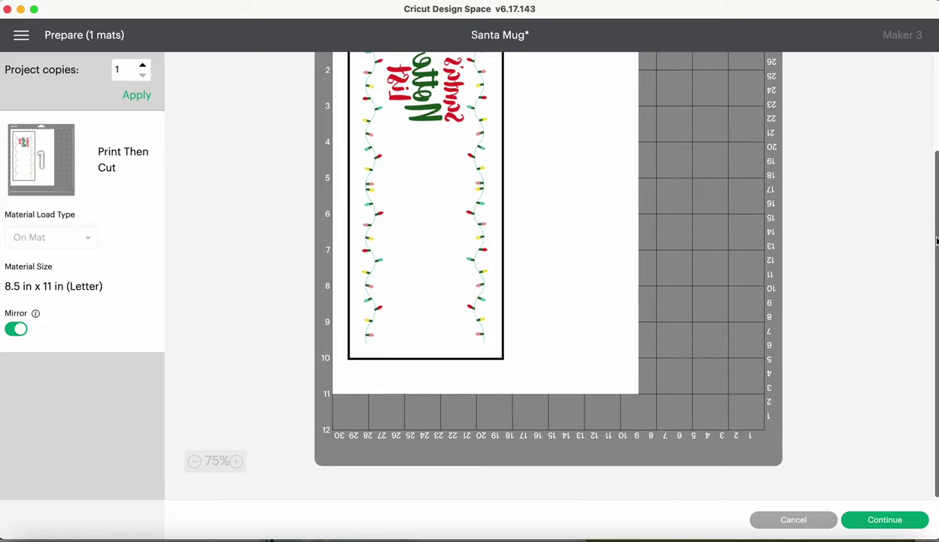
left_click(887, 519)
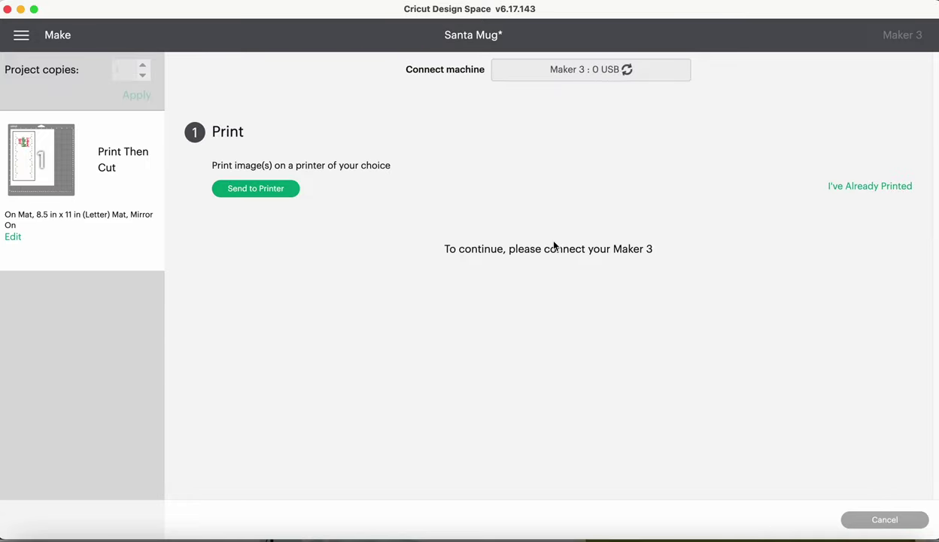
Step: Print the mirrored mat with Add Bleed off and Use System Dialog on
left_click(279, 193)
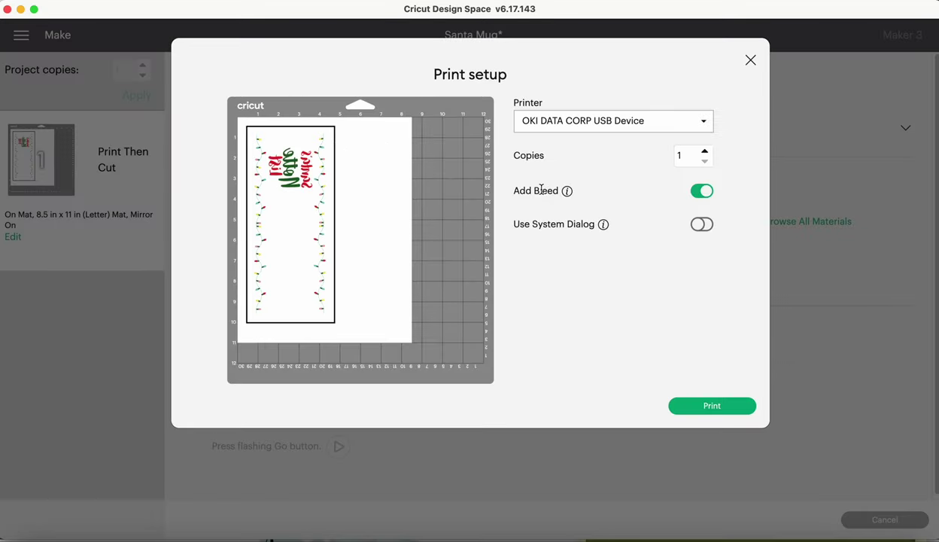
left_click(698, 193)
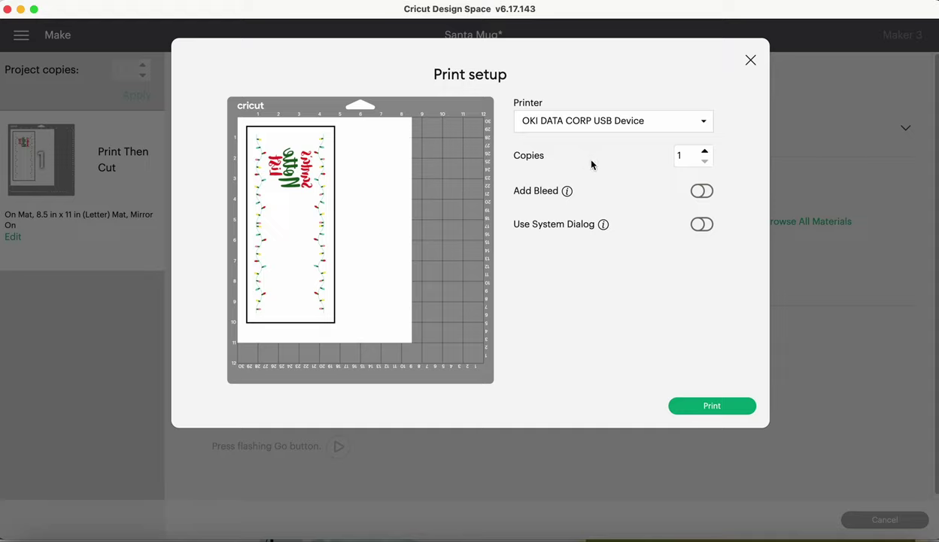
left_click(701, 225)
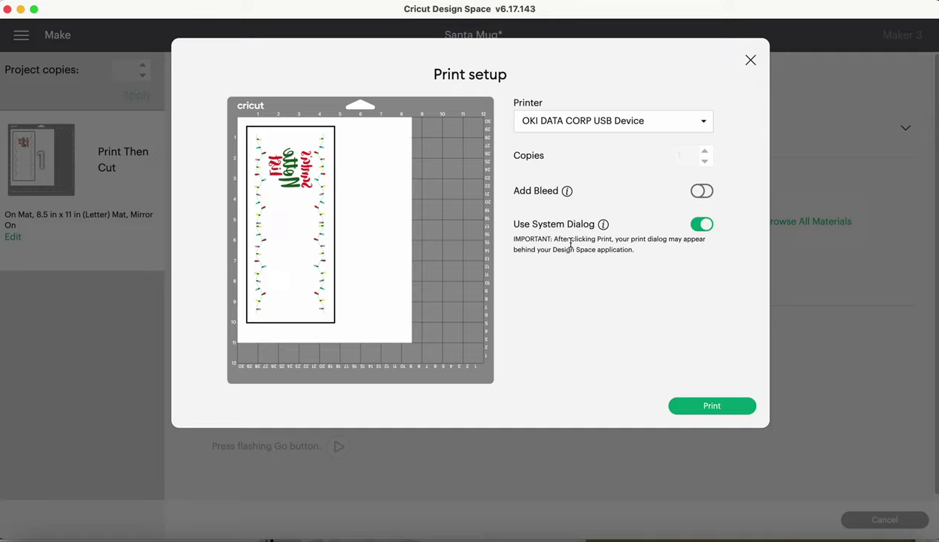
left_click(712, 407)
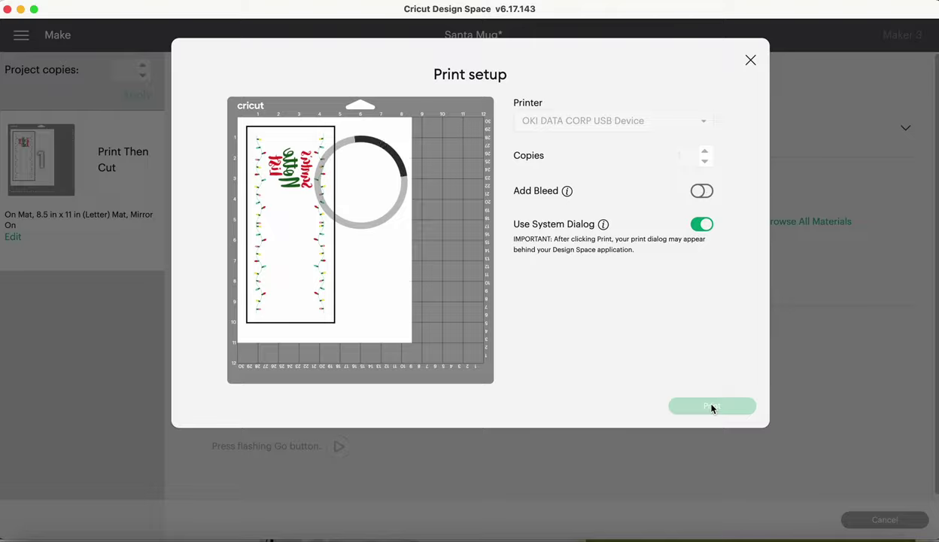
Step: Save the print as a PDF named 'santacustommug' in iCloud Documents
left_click(21, 10)
left_click_drag(411, 89, 339, 108)
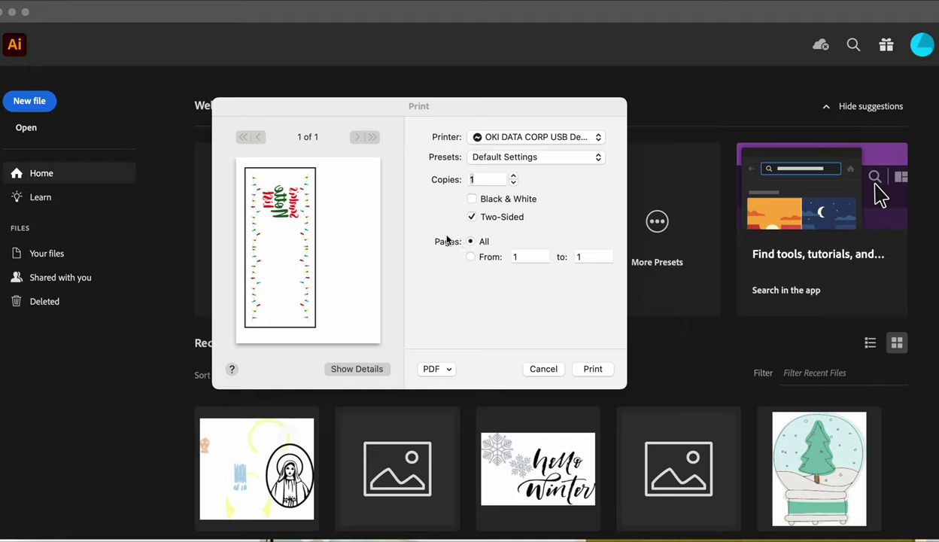
left_click(450, 369)
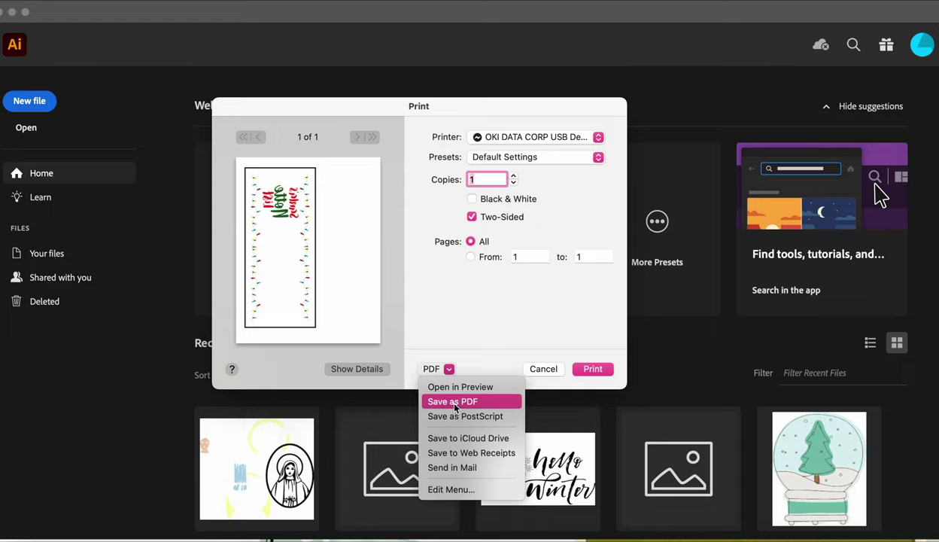
left_click(455, 405)
type("sant")
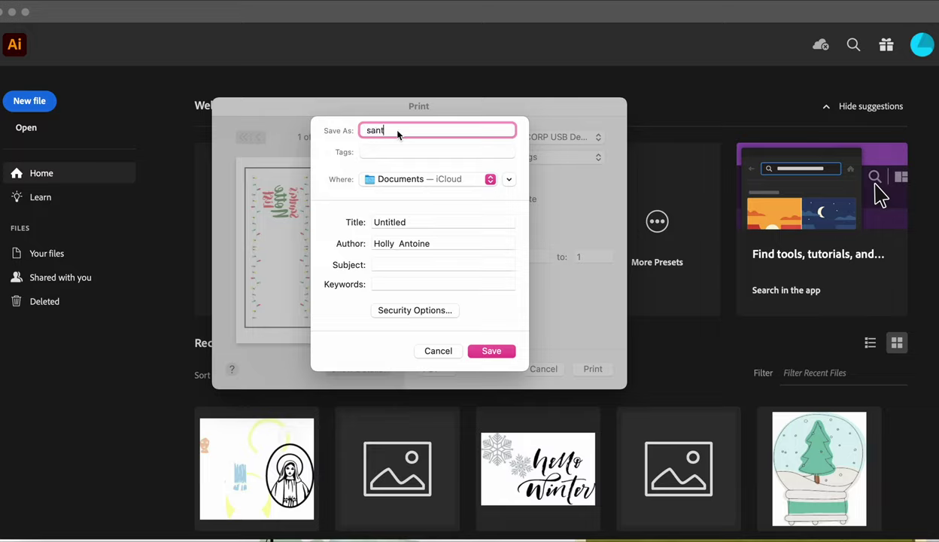
type("s")
type("custio")
type("mmyg")
key("BackSpace")
key("BackSpace")
type("ug")
left_click(493, 349)
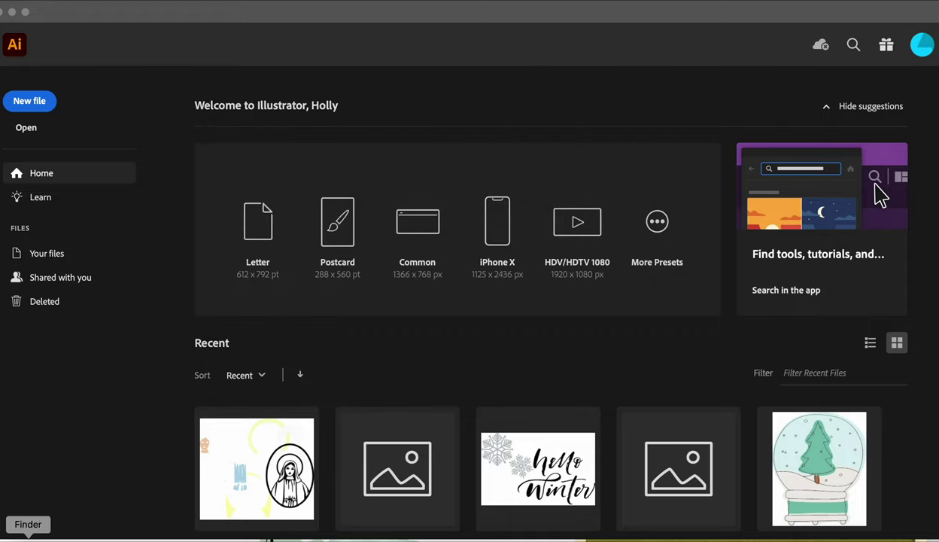
Step: Preview the santacustommug PDF in Finder's Recents
left_click(28, 536)
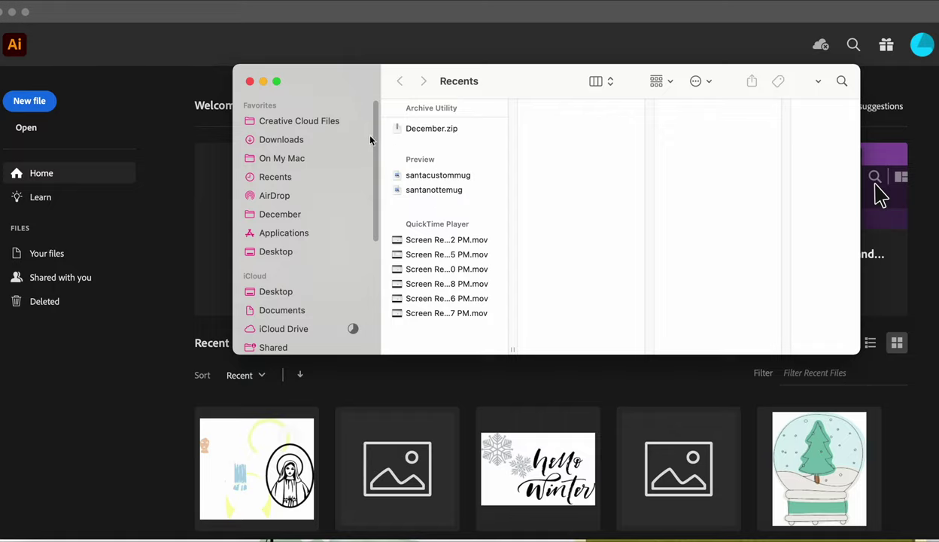
left_click(435, 175)
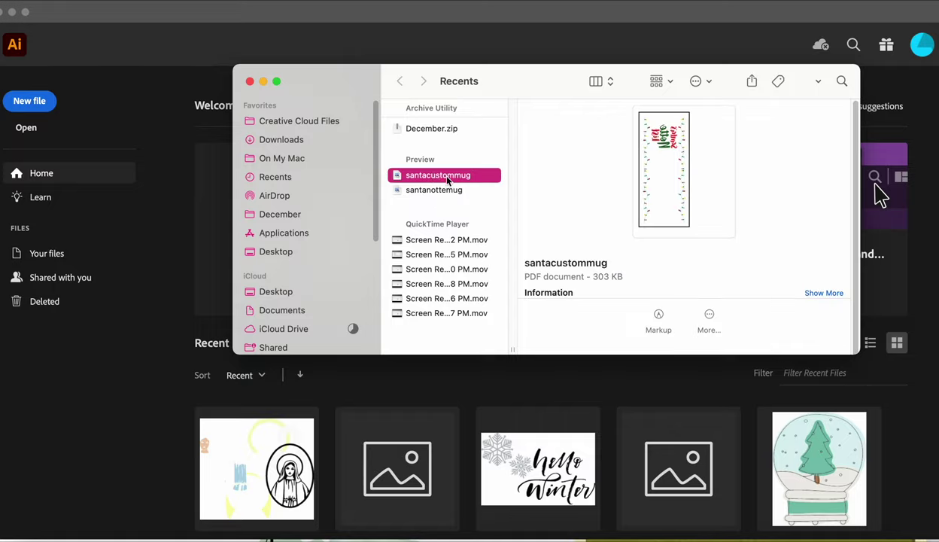
Step: Open santacustommug in Preview, check the mirrored page, and print it via File > Print
double_click(448, 180)
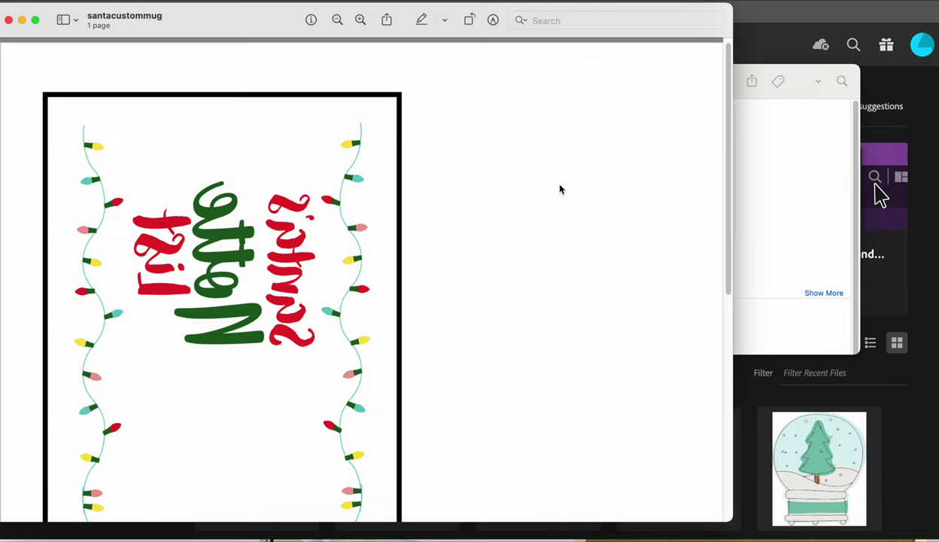
scroll(711, 180, "down", 10)
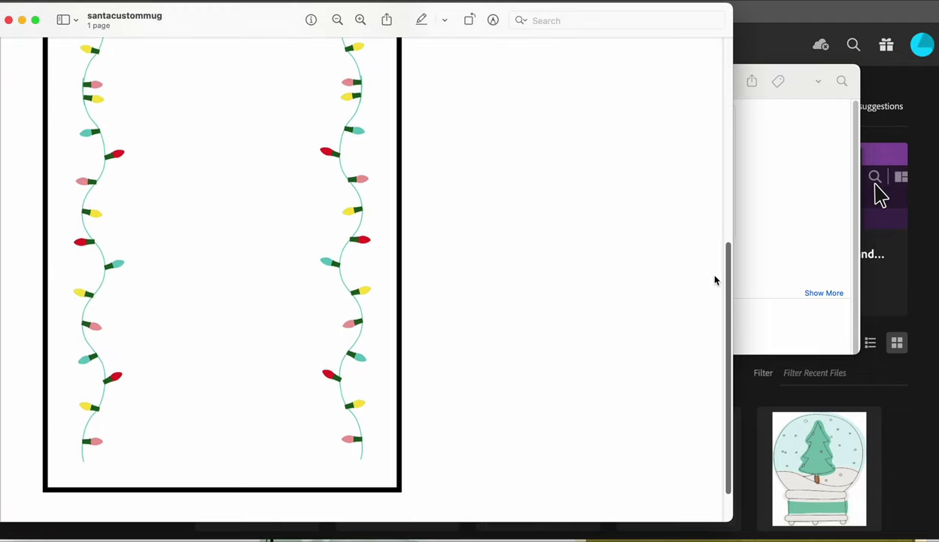
scroll(709, 338, "up", 10)
scroll(705, 147, "up", 5)
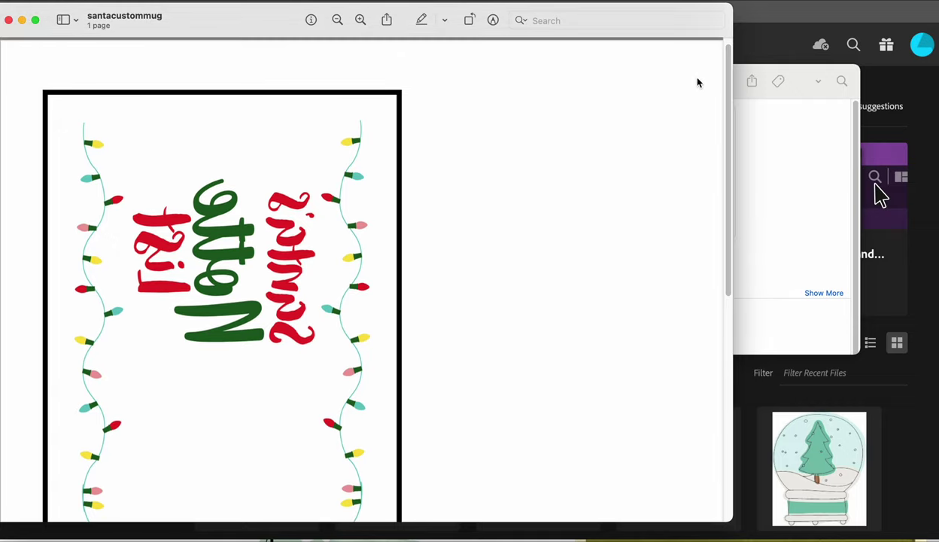
left_click(79, 2)
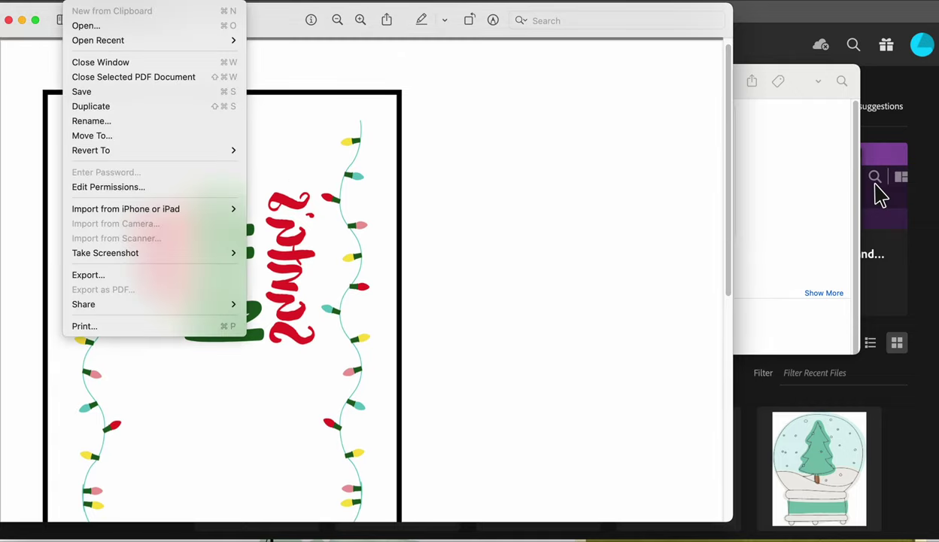
left_click(92, 325)
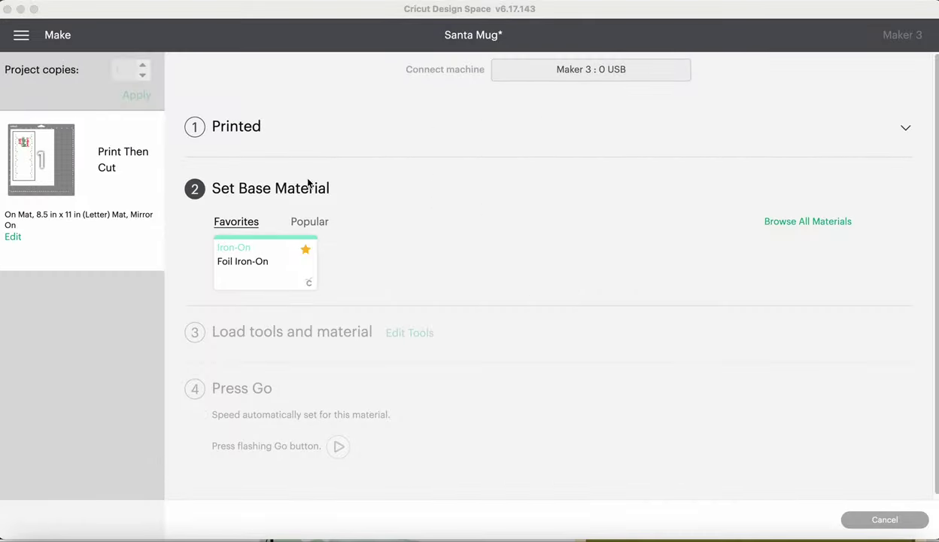
Step: Cancel and confirm cancelling the cut, then return from Prepare to the Santa Mug canvas
left_click(887, 522)
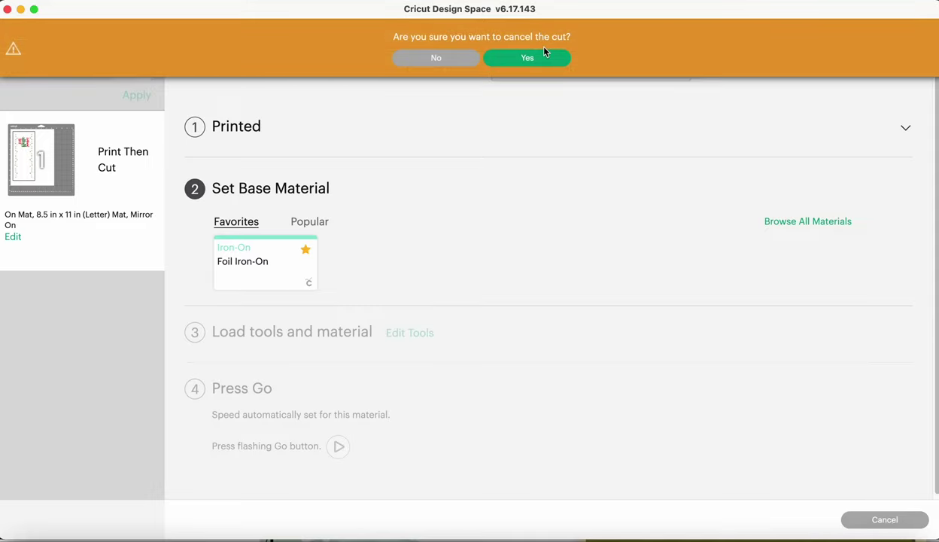
left_click(545, 56)
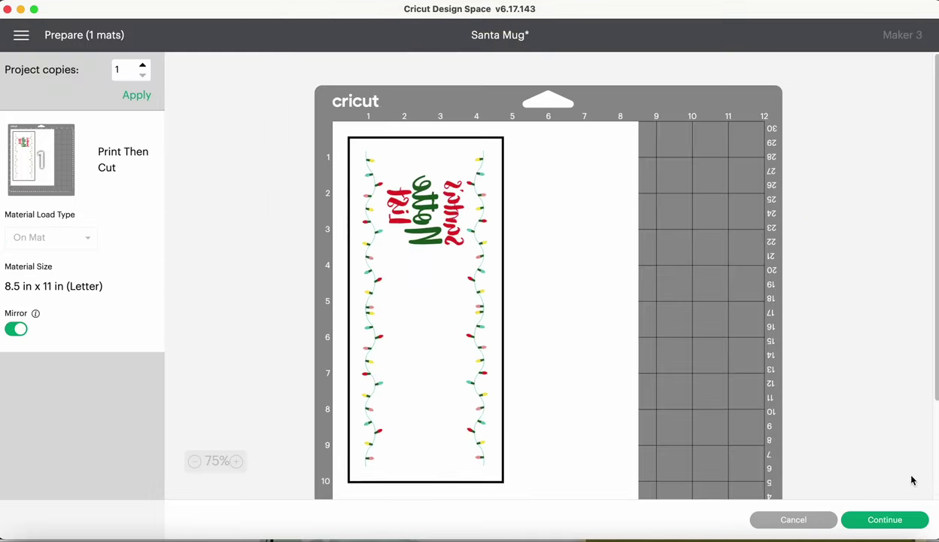
left_click(815, 517)
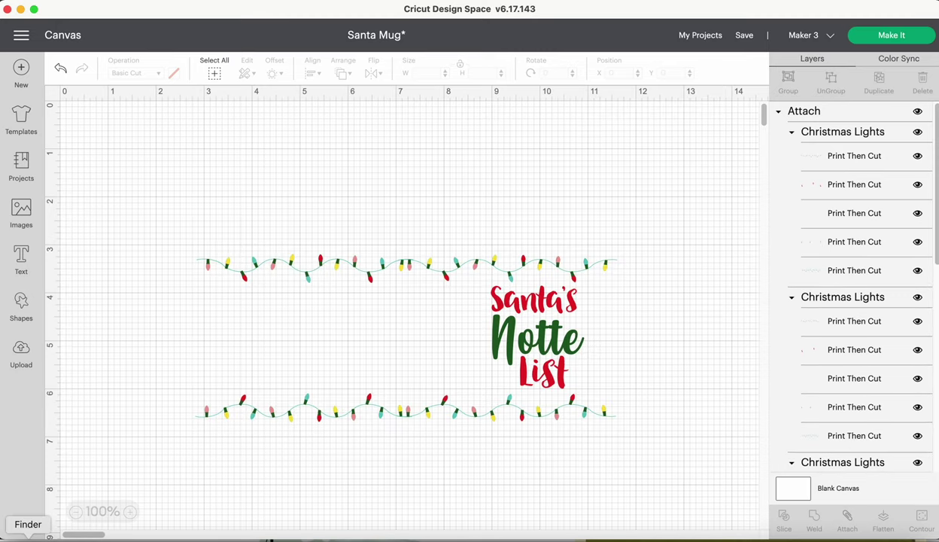
Step: Reopen Finder on Recents with the santacustommug PDF preview showing
left_click(27, 537)
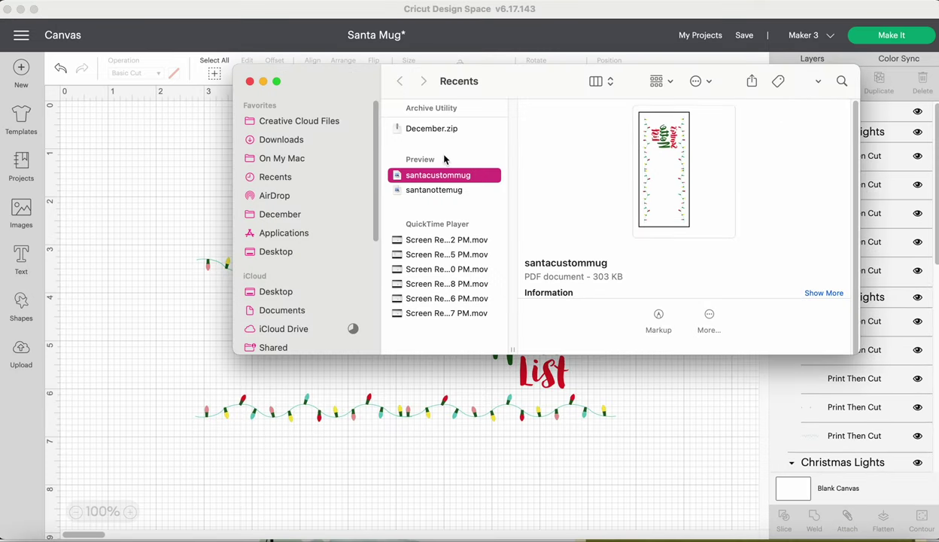